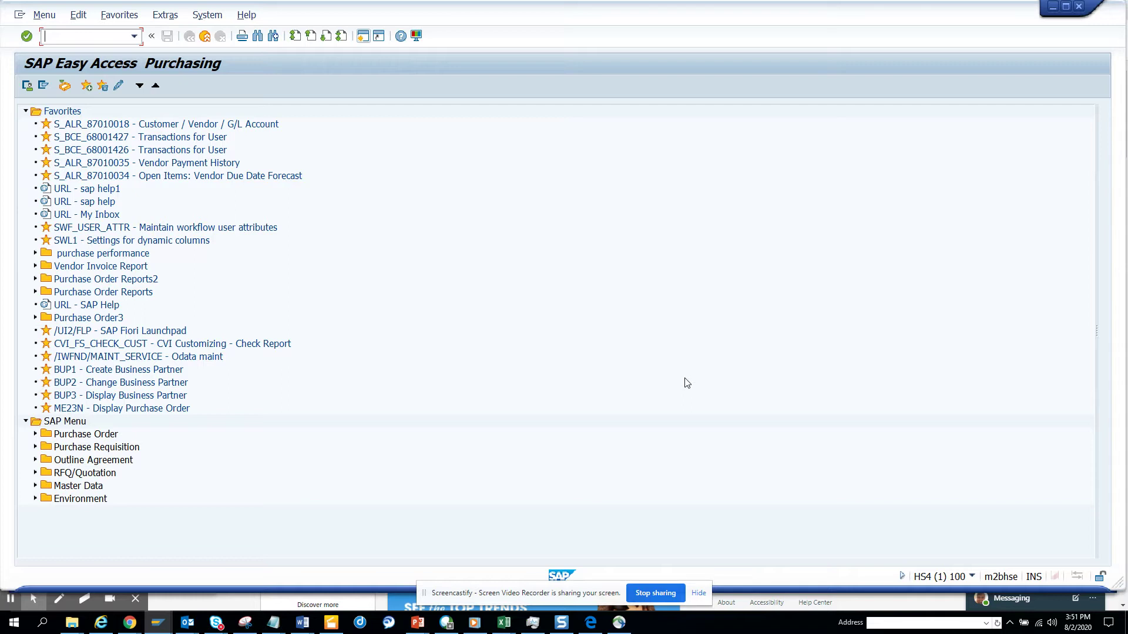
pyautogui.write('xk99')
# Step: Choose Vendor Master (Company Code) in XK99 and create records using reference vendor 1000000, company code 1000
pyautogui.press('Return')
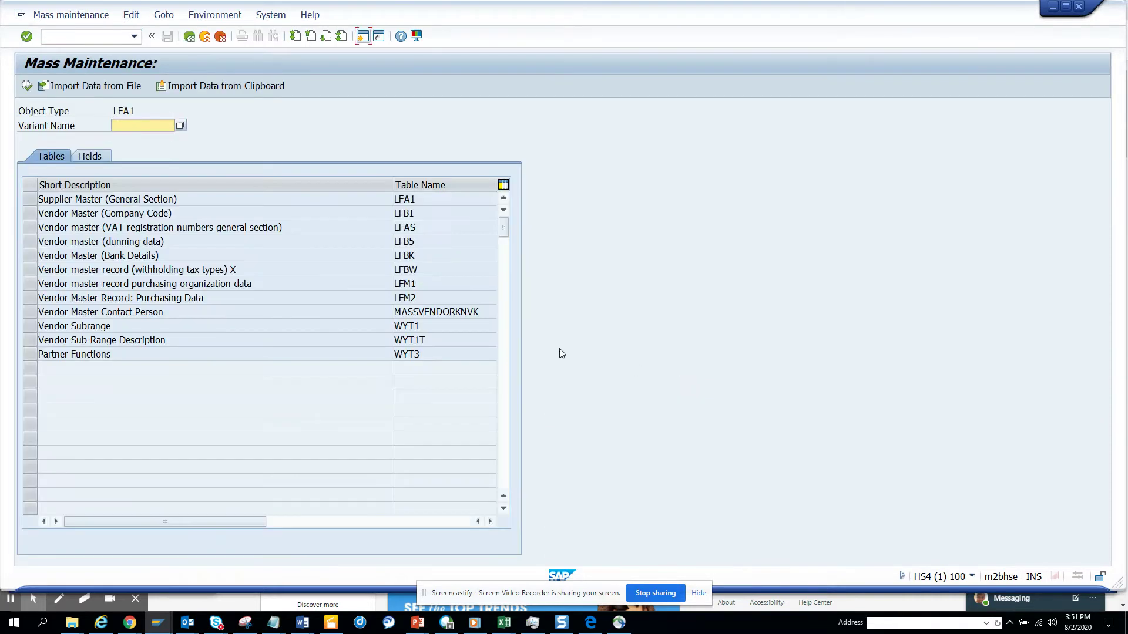
pyautogui.click(27, 213)
pyautogui.click(27, 85)
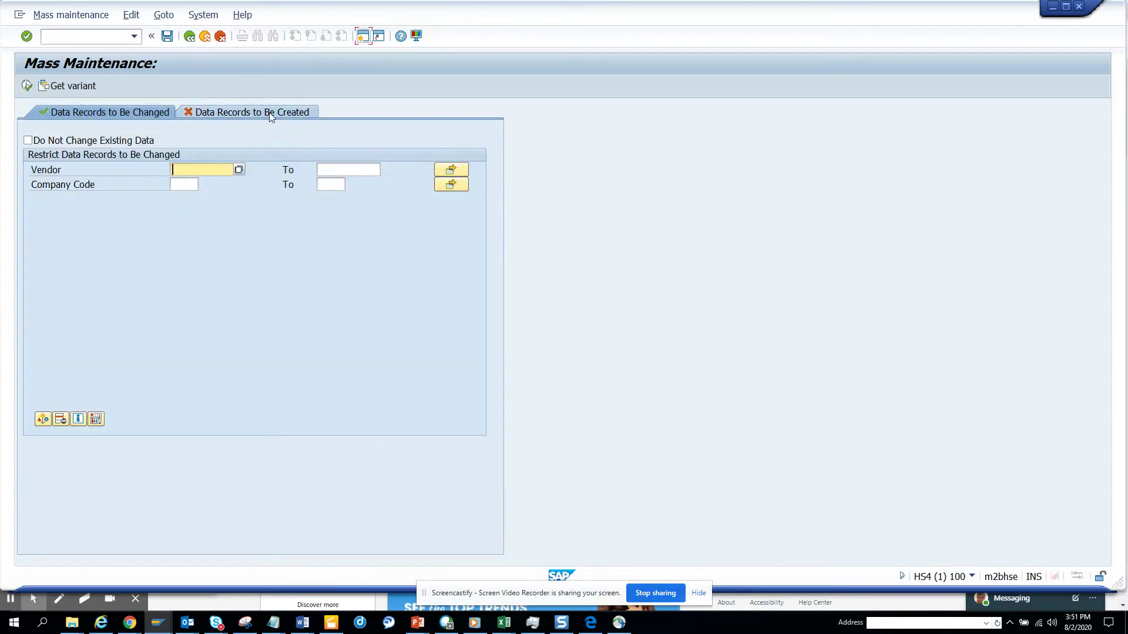
pyautogui.click(270, 115)
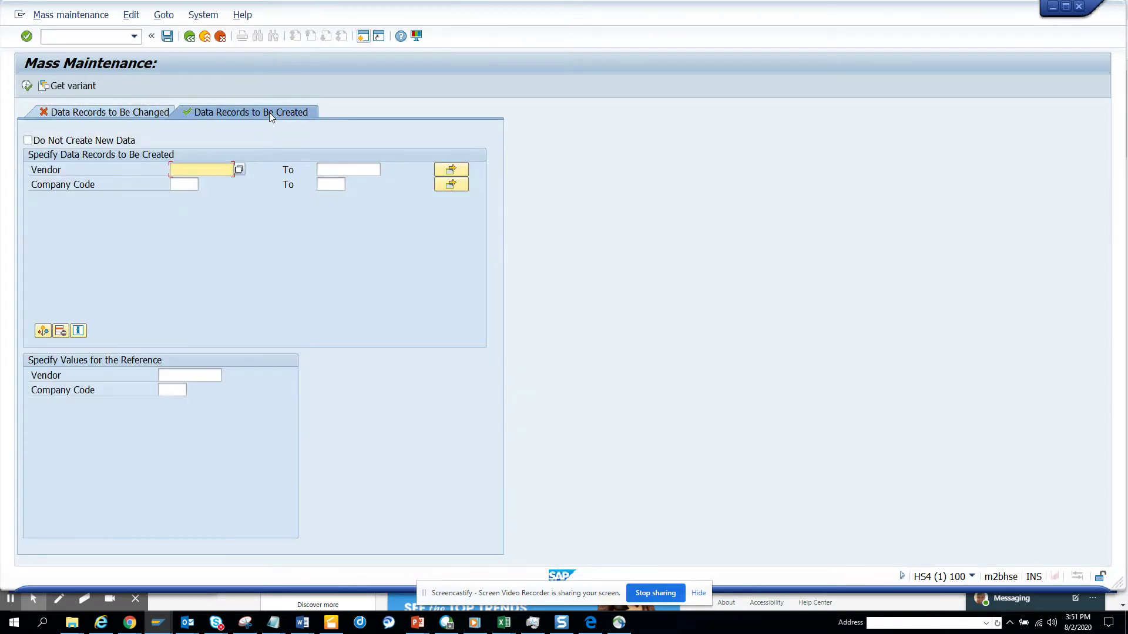
pyautogui.click(196, 375)
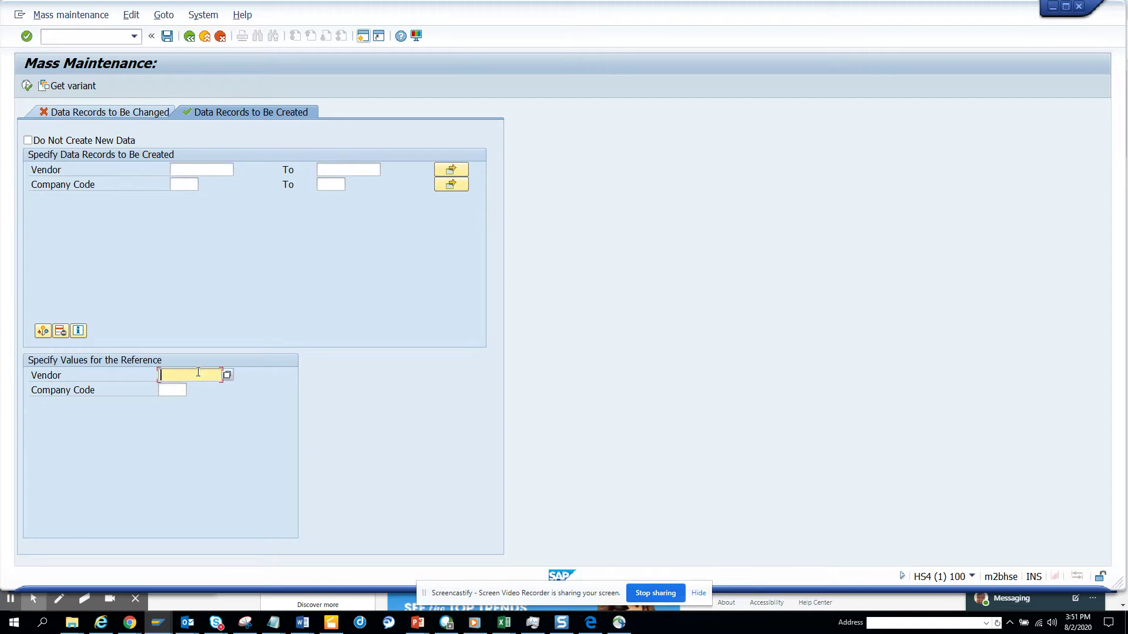
pyautogui.write('1')
pyautogui.click(198, 403)
pyautogui.click(182, 395)
pyautogui.write('1000')
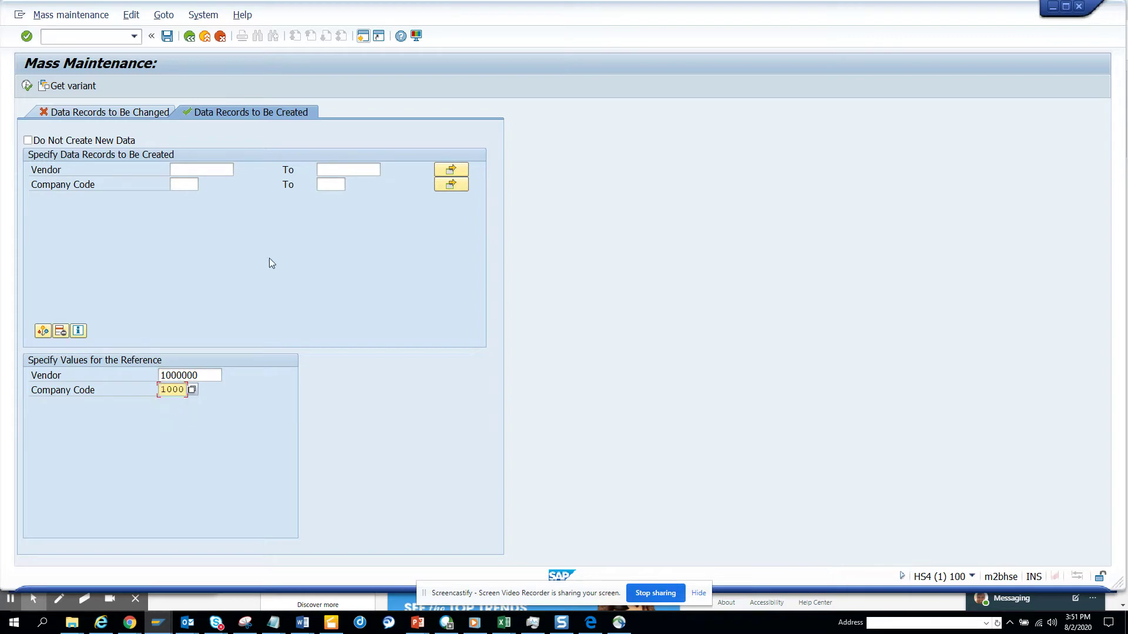
# Step: Select the LIFNR cells from 1000010 to 17300081 in the LFB1 data browser, then return to mass maintenance
pyautogui.hotkey('alt', 'Tab')
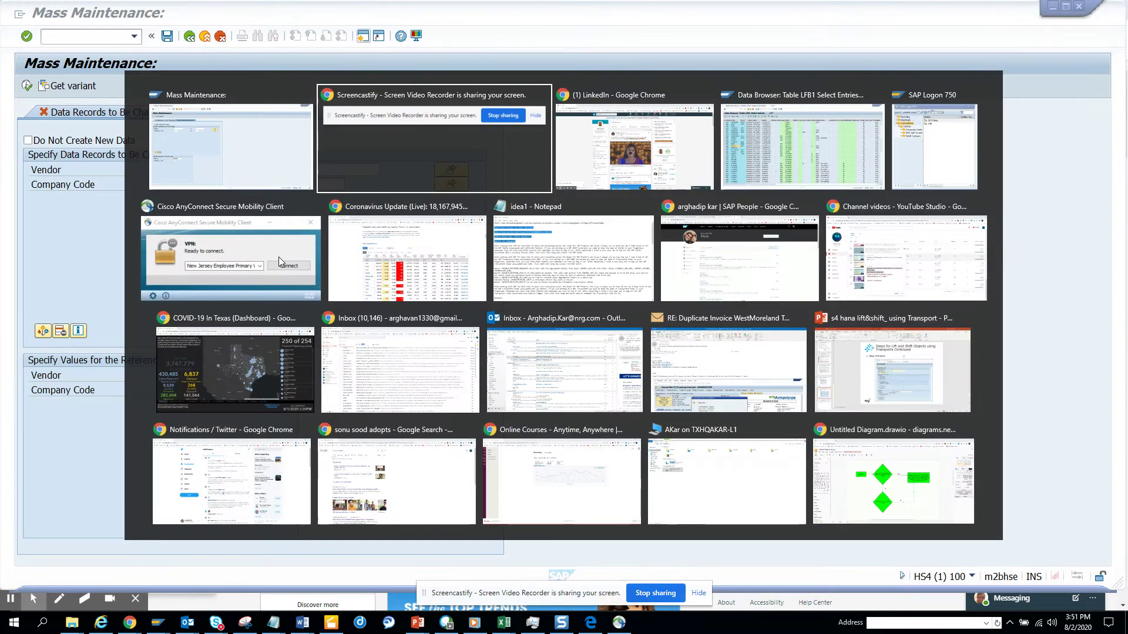
pyautogui.hotkey('alt', 'Tab')
pyautogui.hotkey('alt', 'Tab')
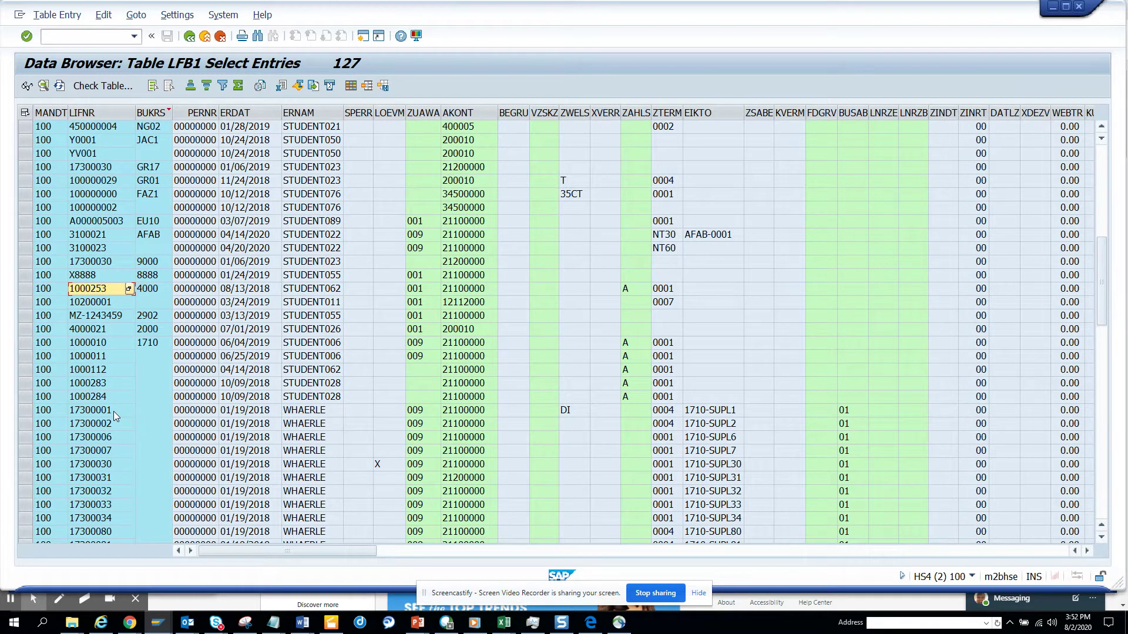
pyautogui.click(100, 344)
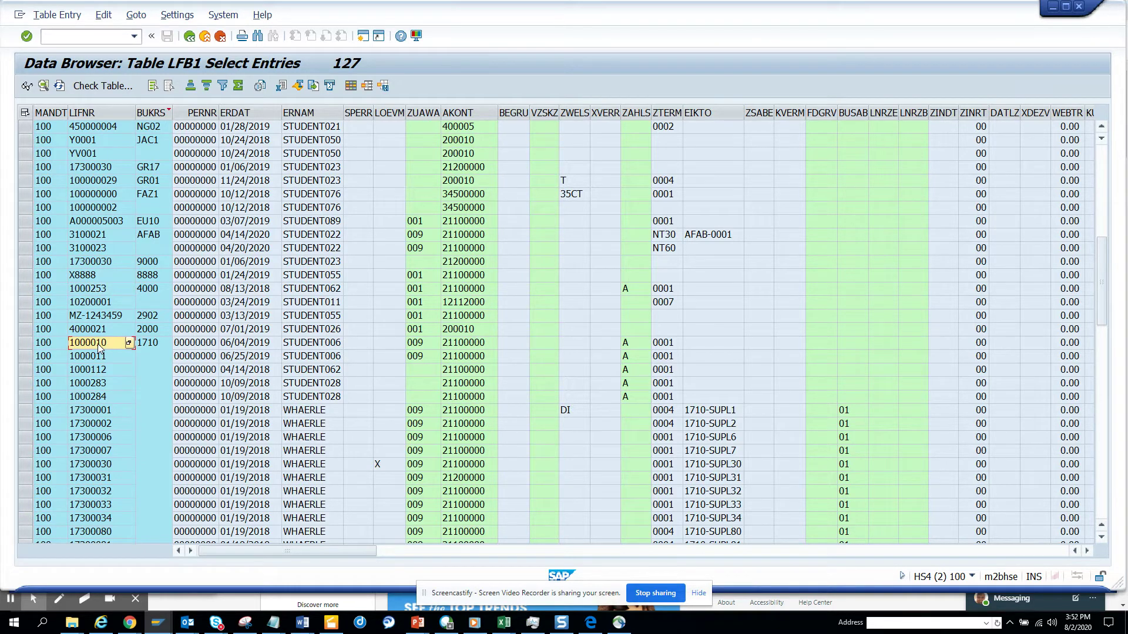
pyautogui.moveTo(99, 348); pyautogui.dragTo(99, 549)
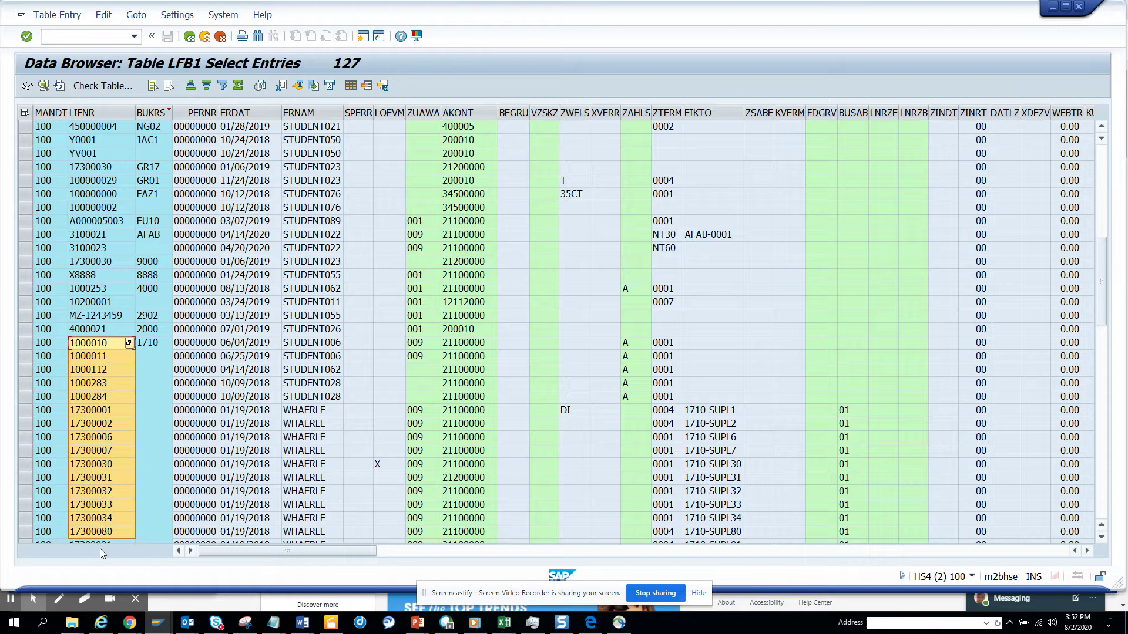
pyautogui.moveTo(99, 548)
pyautogui.mouseDown()
pyautogui.moveTo(115, 491)
pyautogui.moveTo(114, 502)
pyautogui.mouseUp()
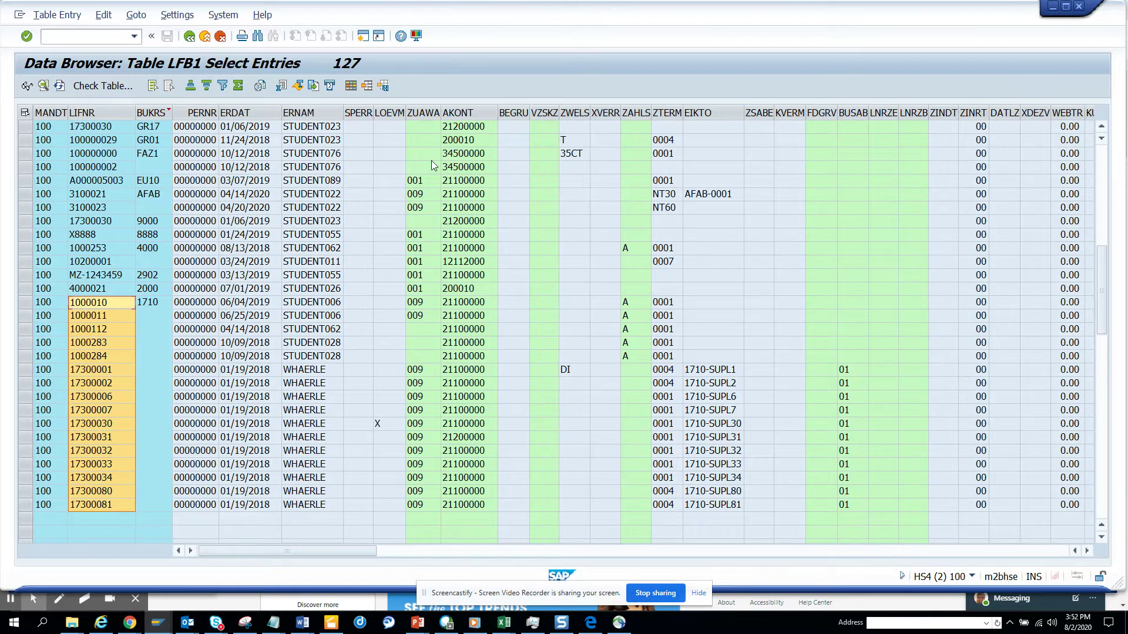
pyautogui.hotkey('alt', 'Tab')
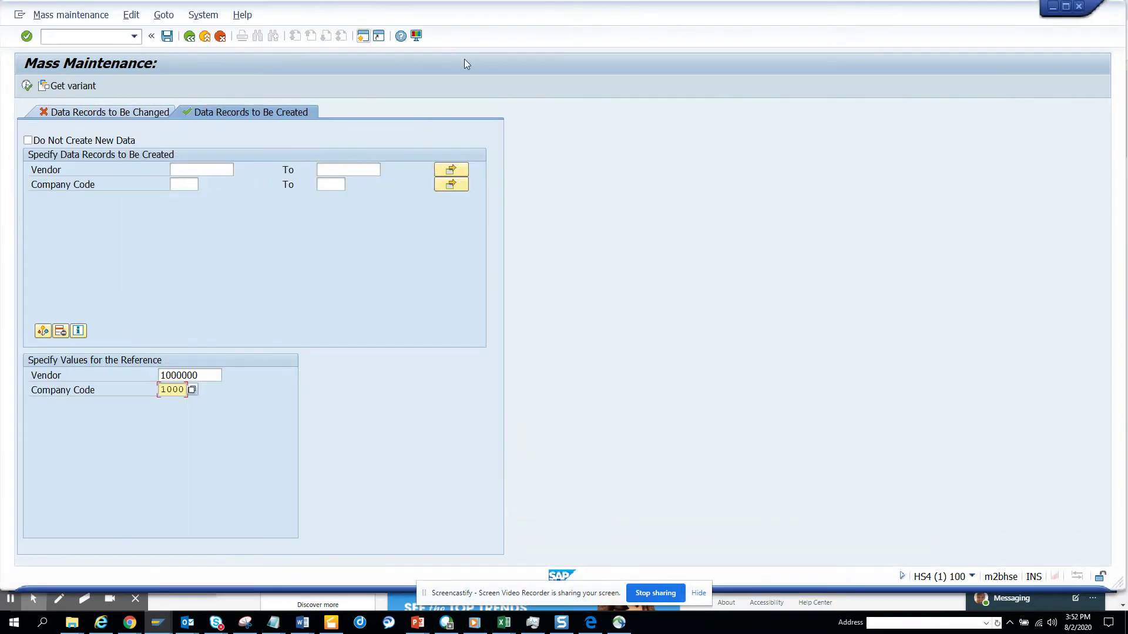
# Step: Paste the 16 vendor numbers starting at 1000010 into the Vendor multiple selection list and accept it
pyautogui.click(450, 169)
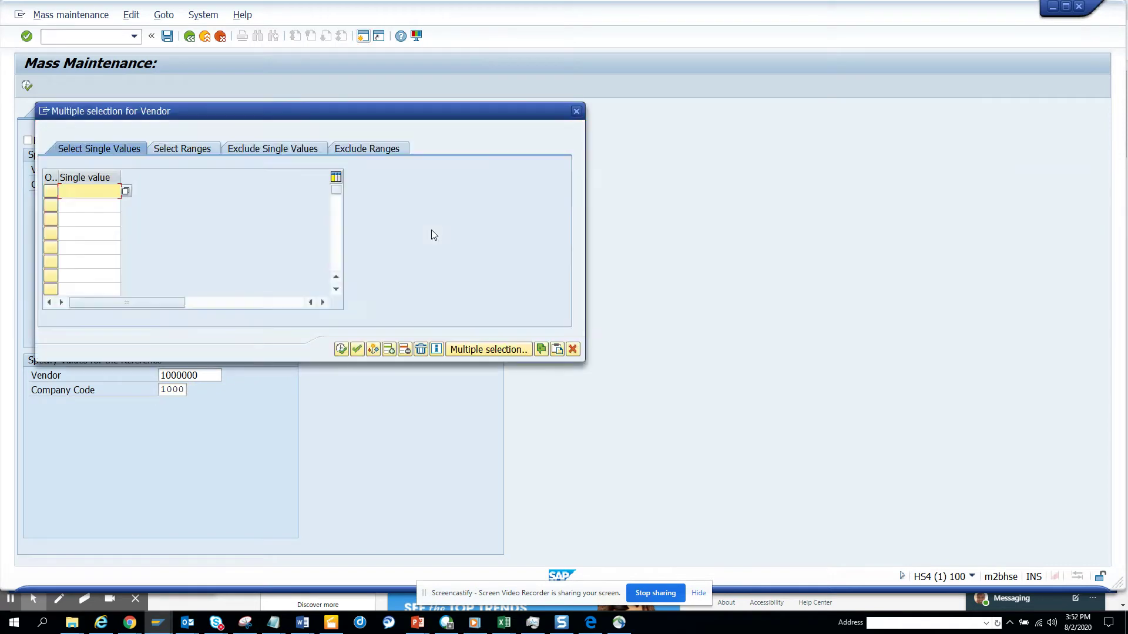
pyautogui.click(558, 353)
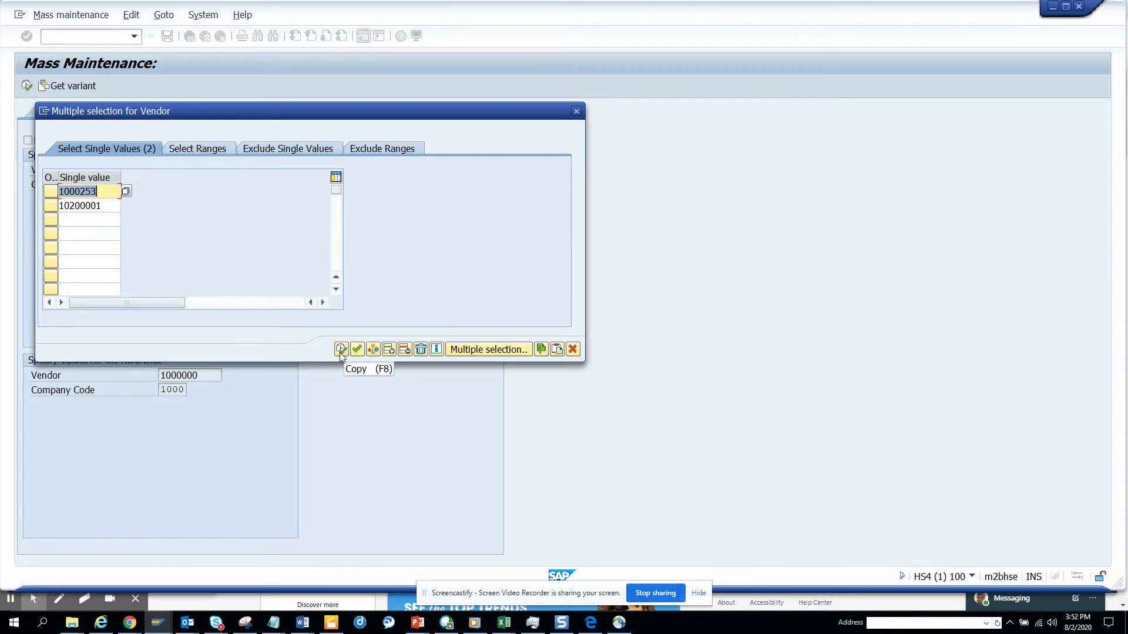
pyautogui.hotkey('alt', 'Tab')
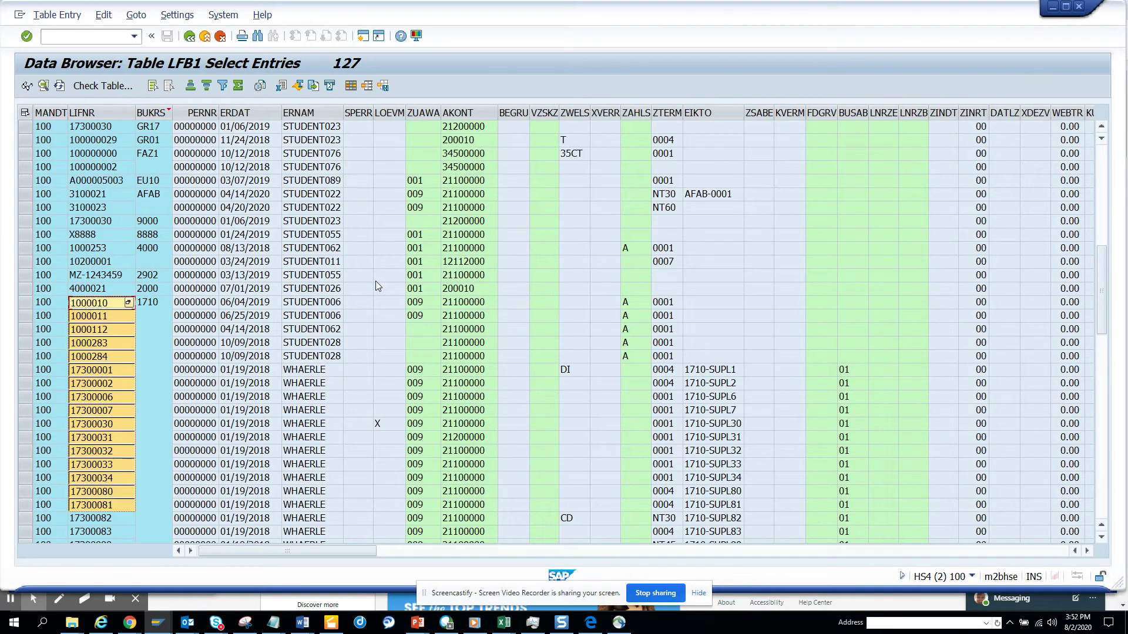
pyautogui.hotkey('alt', 'Tab')
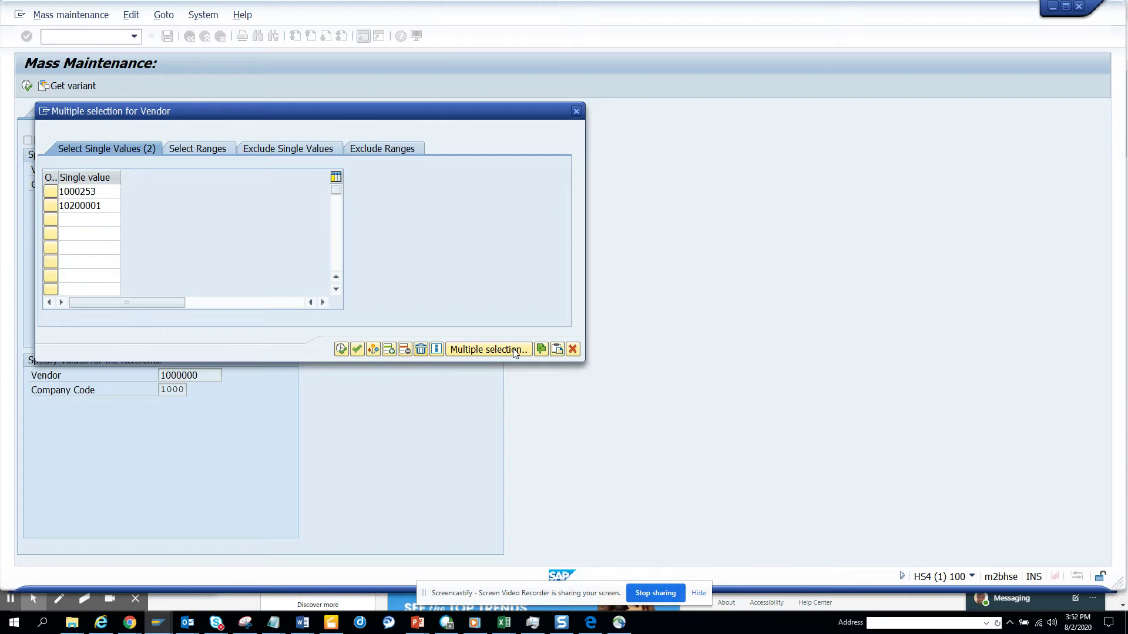
pyautogui.click(557, 350)
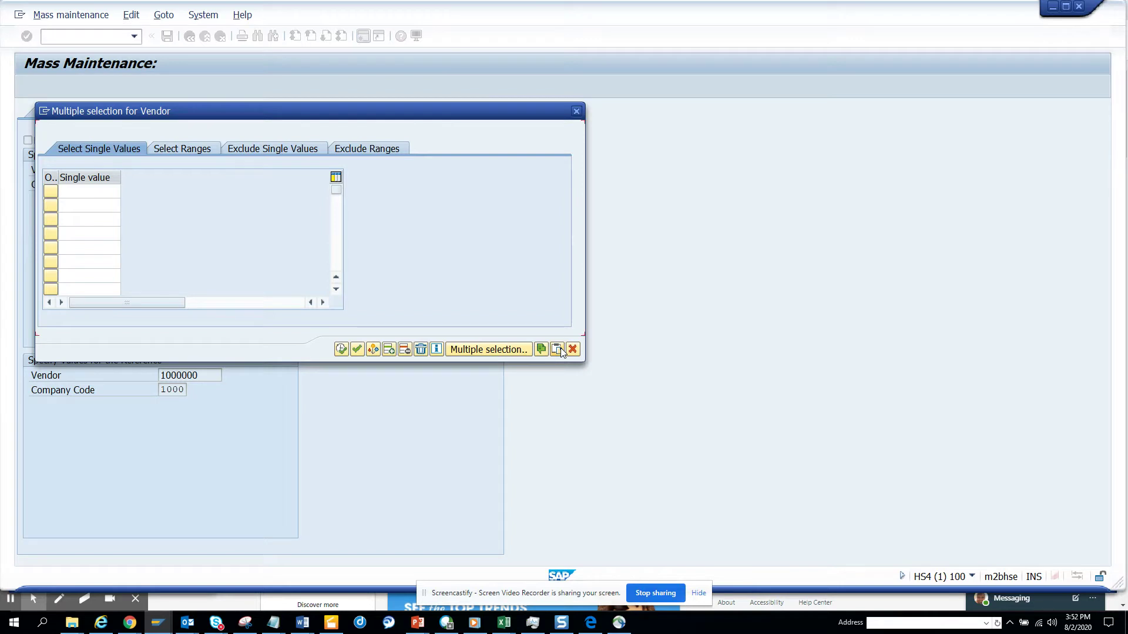
pyautogui.click(557, 350)
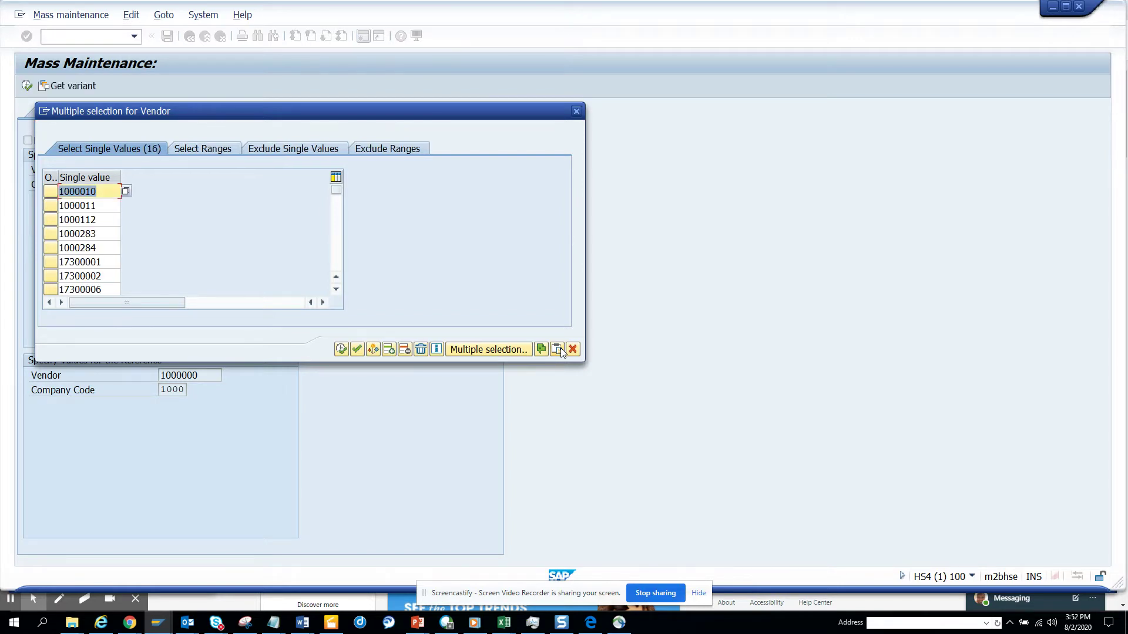
pyautogui.click(342, 350)
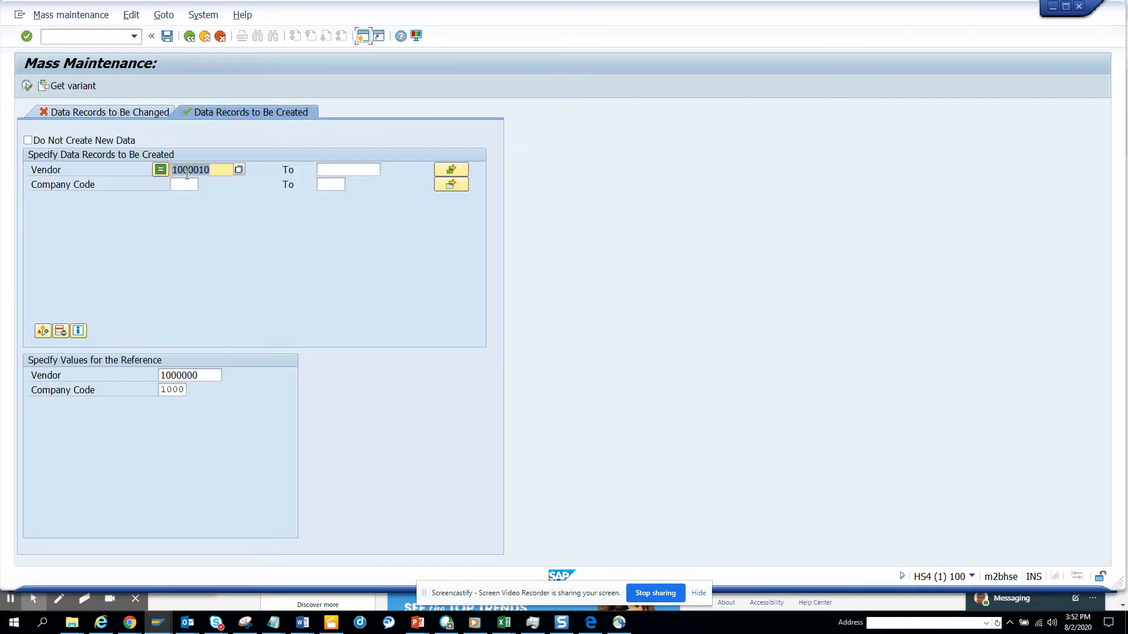
# Step: Enter company code 1000 and execute to list the 13 vendor entries to be extended
pyautogui.click(186, 184)
pyautogui.write('1000')
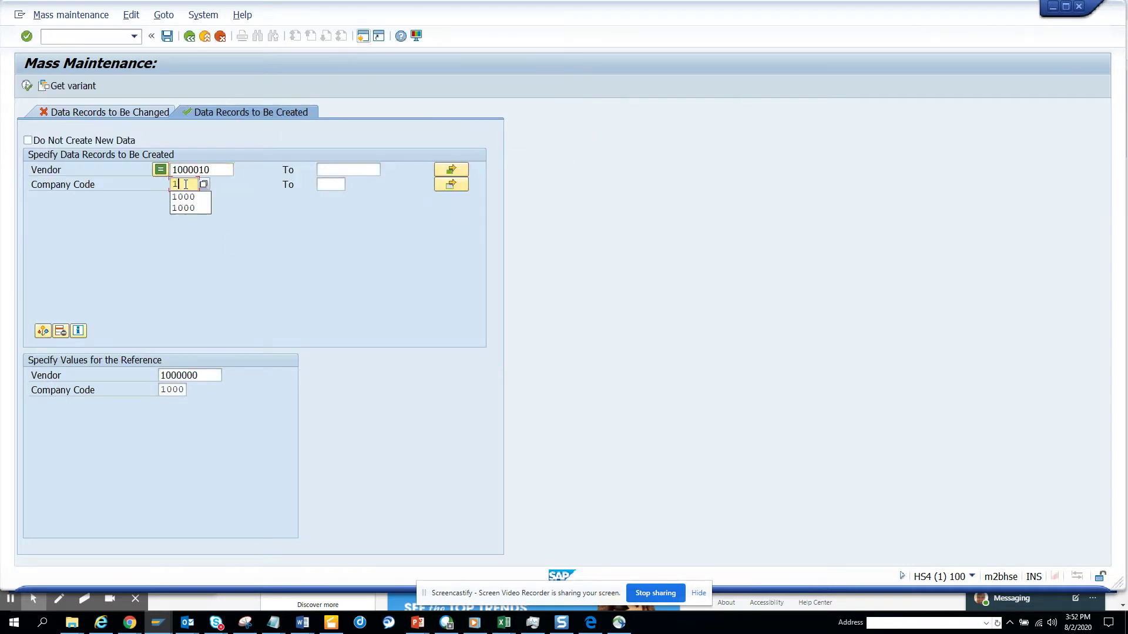
pyautogui.click(28, 85)
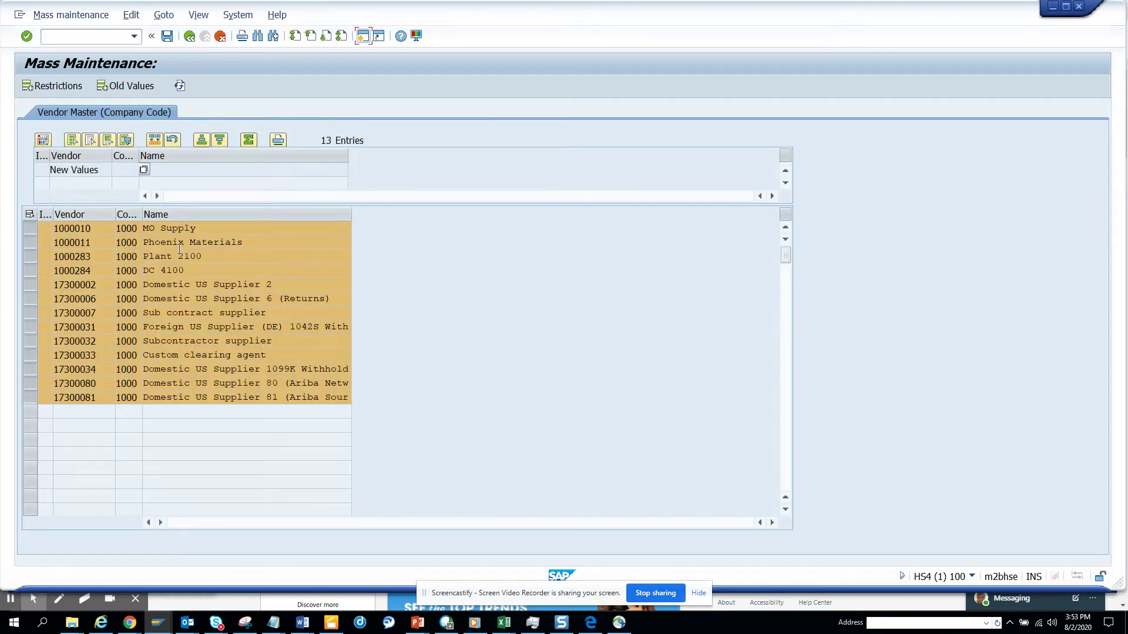
# Step: Save the extensions, refresh the LFB1 browser, and view log MASS LFA1 000177 showing 13 saved, zero errors
pyautogui.click(167, 40)
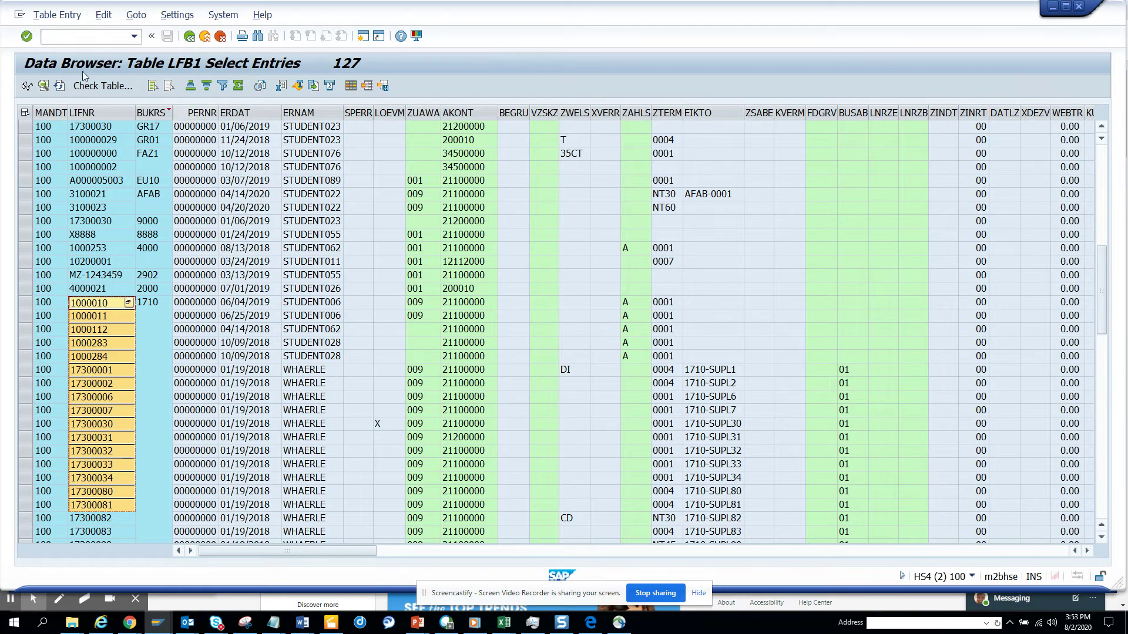
pyautogui.click(59, 85)
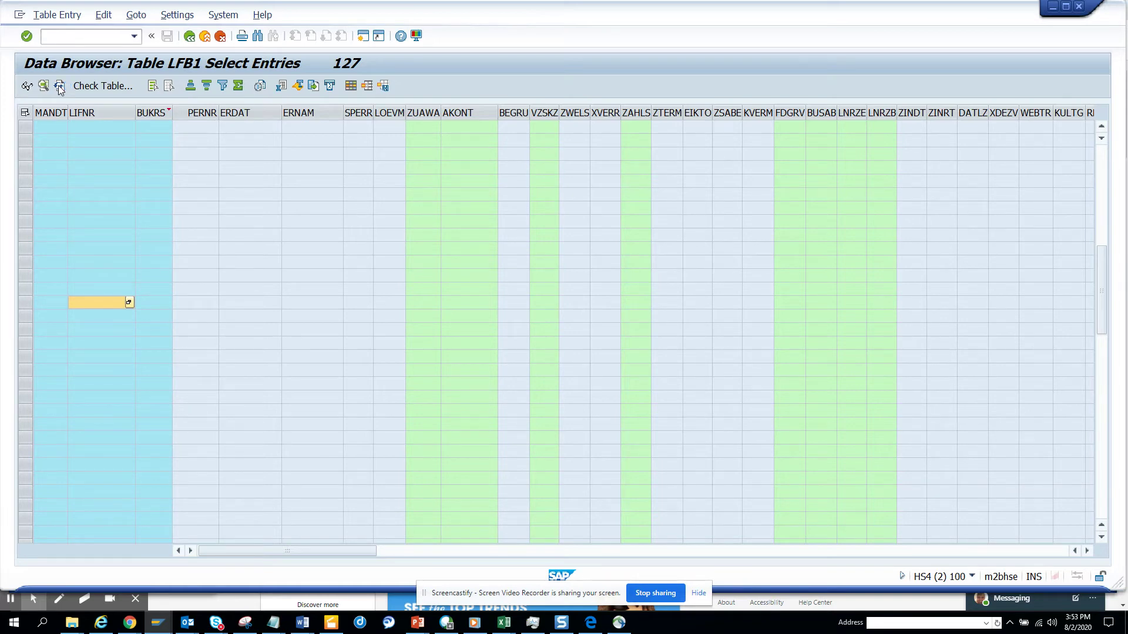
pyautogui.click(59, 88)
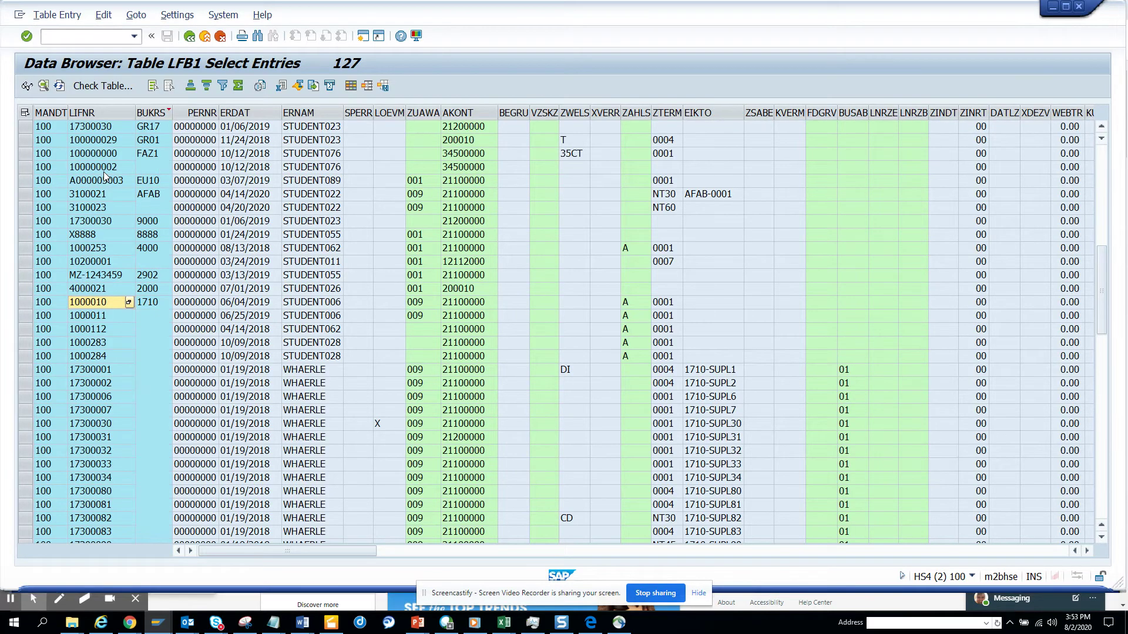
pyautogui.hotkey('alt', 'Tab')
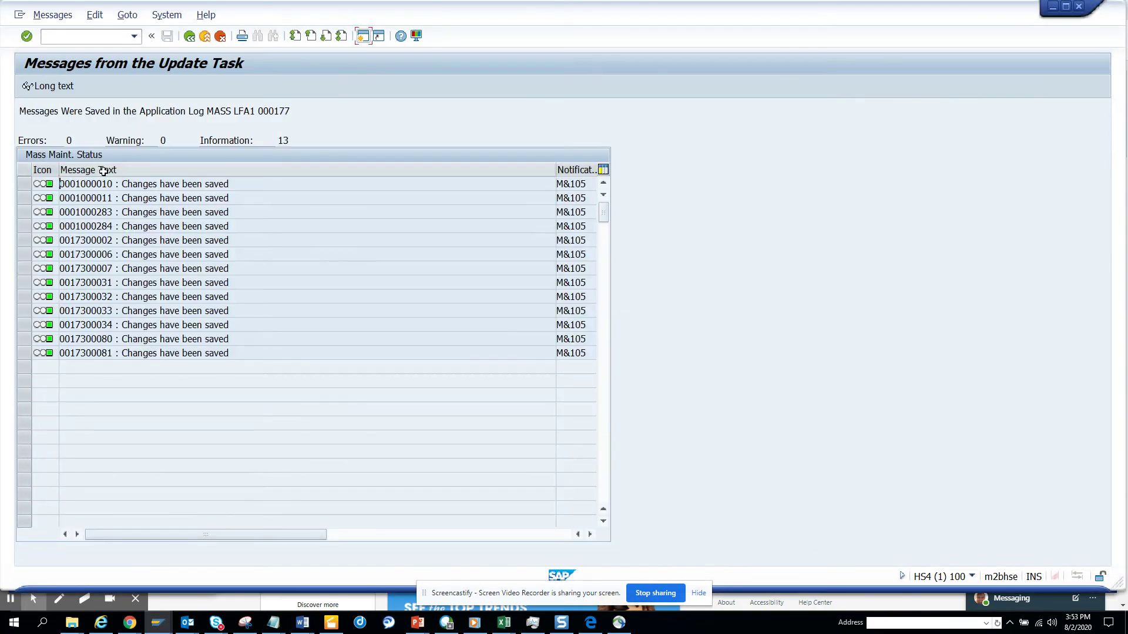
# Step: Switch to the LFB1 data browser and refresh its 127-entry list
pyautogui.hotkey('alt', 'Tab')
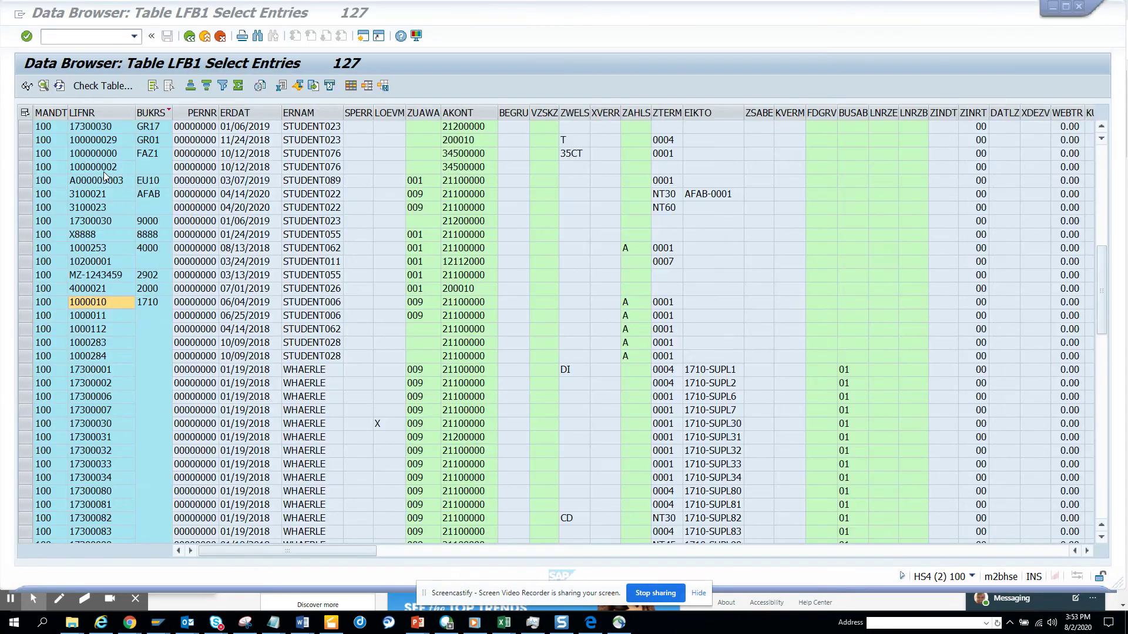
pyautogui.click(62, 86)
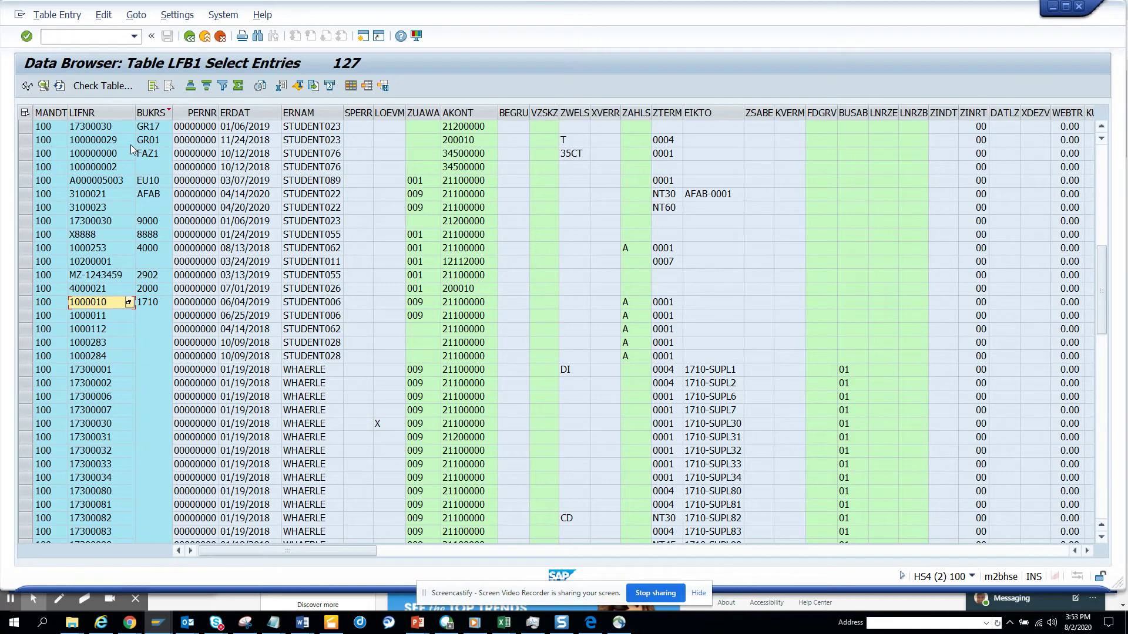
# Step: Paste the 16 vendors into the LFB1 LIFNR multiple selection and execute, showing 23 entries including company code 1000
pyautogui.click(190, 36)
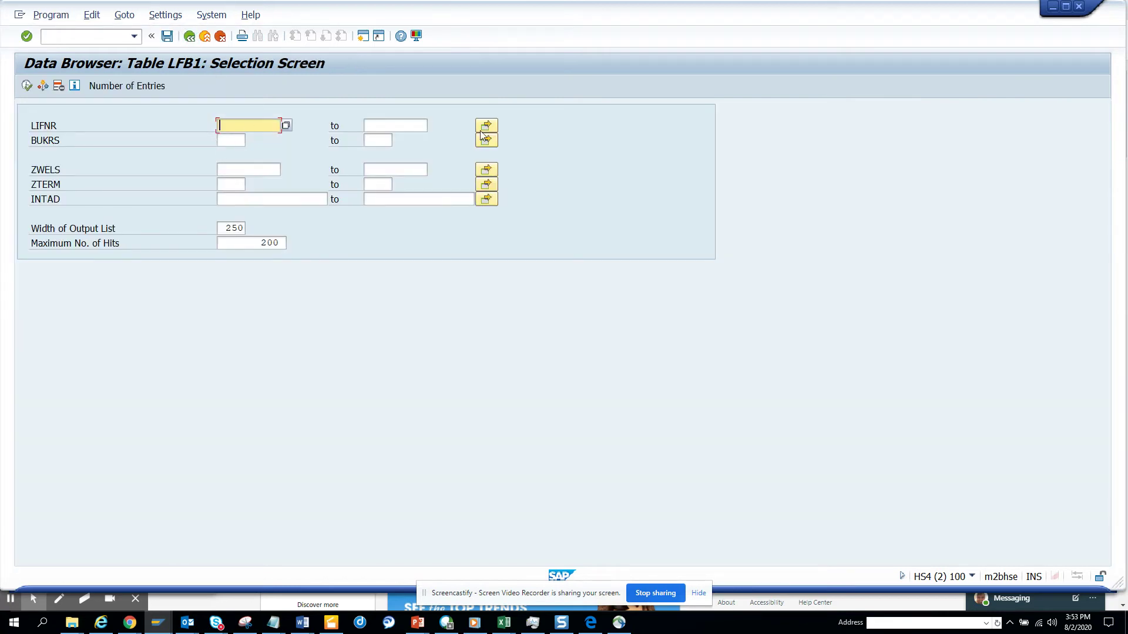
pyautogui.click(485, 125)
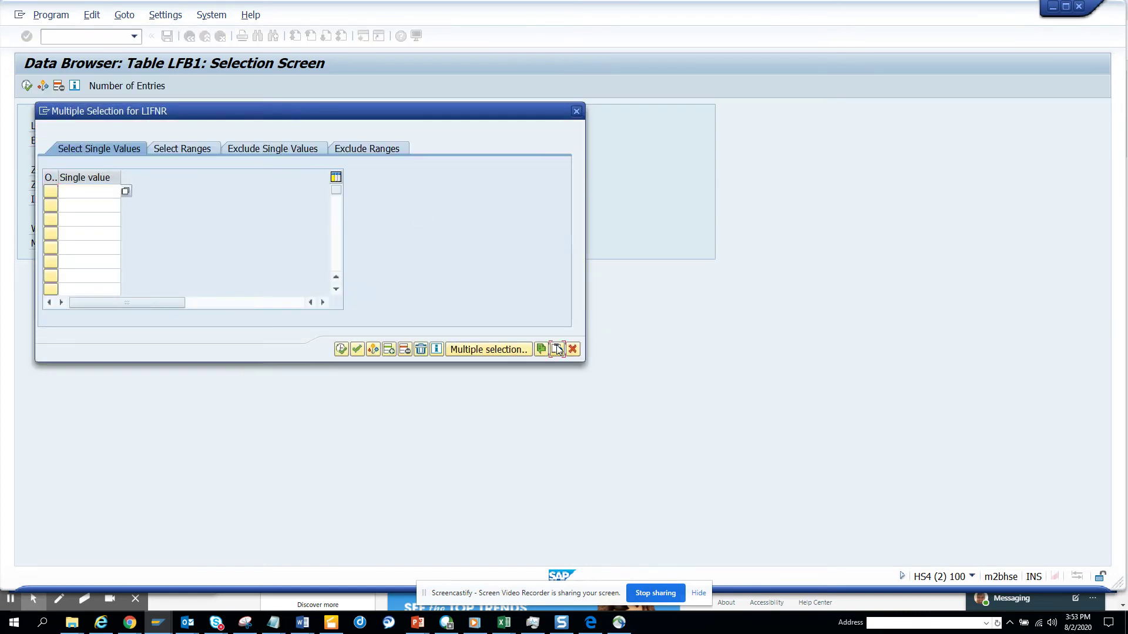
pyautogui.click(342, 350)
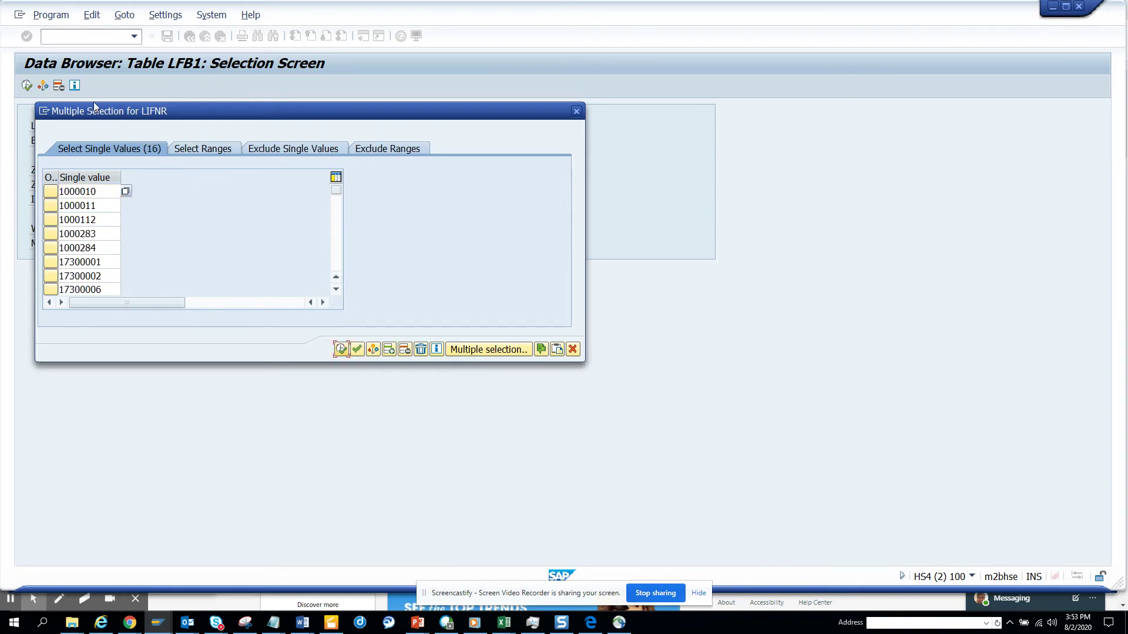
pyautogui.press('F8')
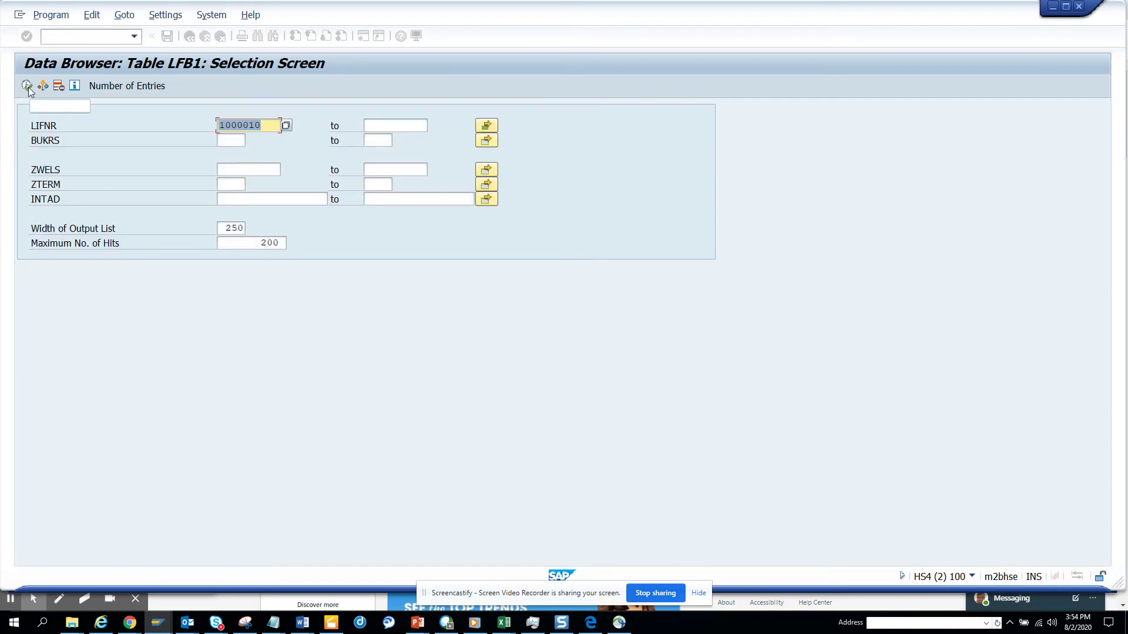
pyautogui.click(27, 86)
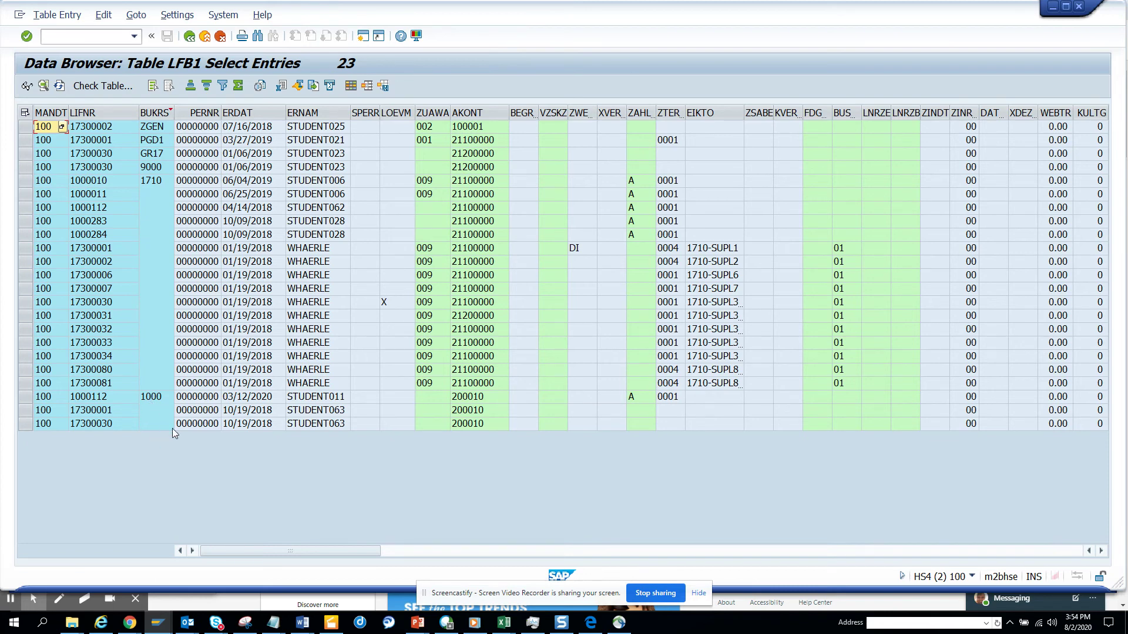
pyautogui.hotkey('alt', 'Tab')
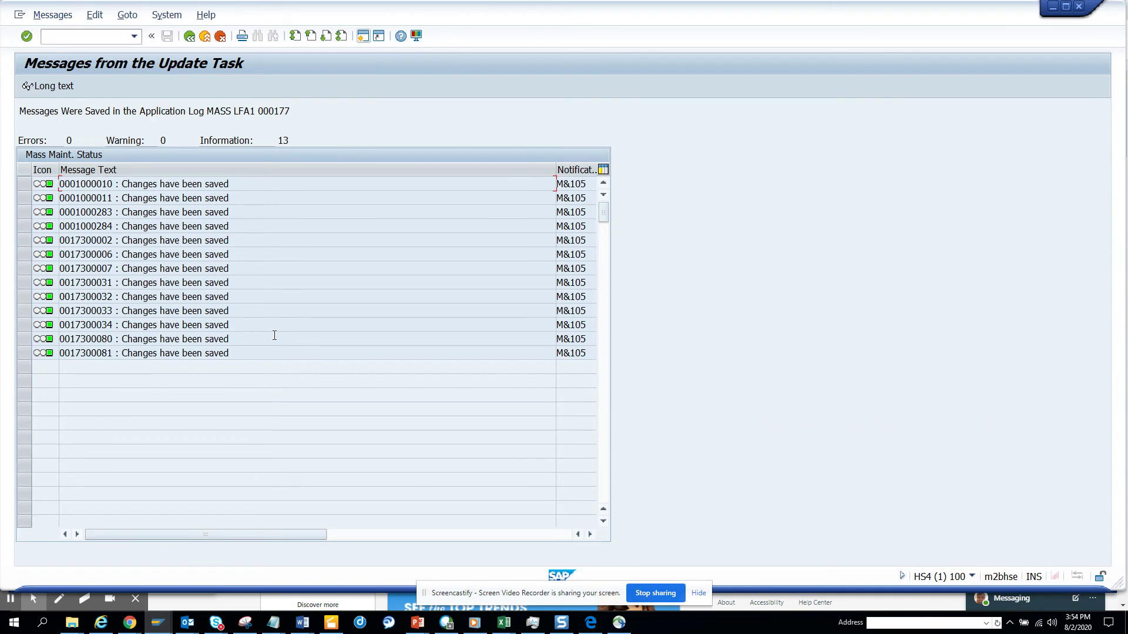
pyautogui.click(190, 37)
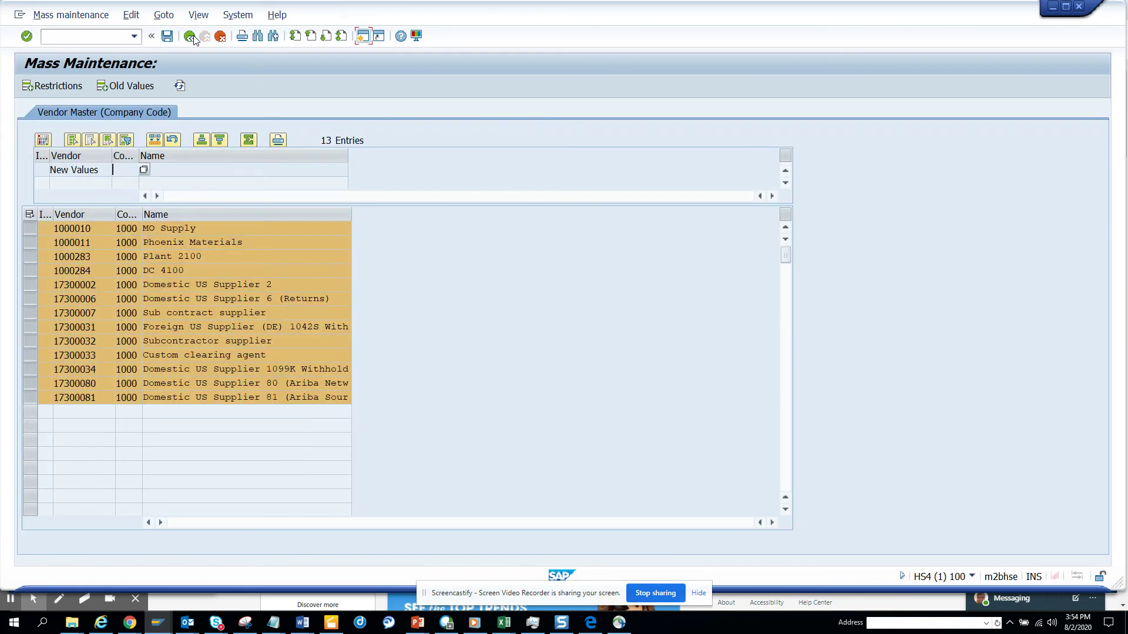
pyautogui.click(190, 36)
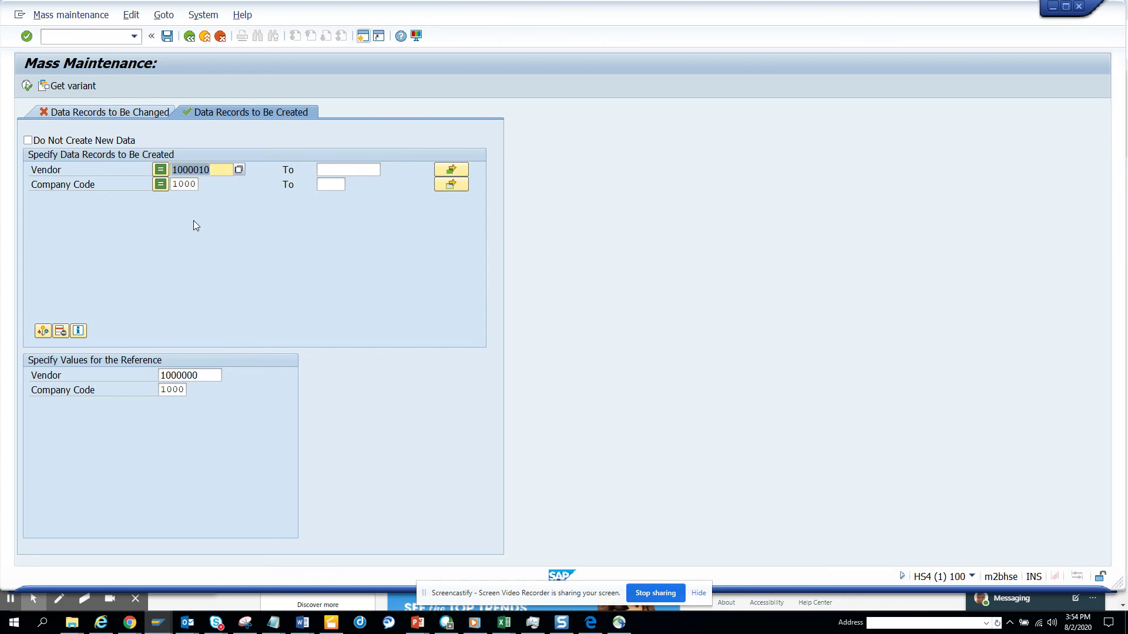
pyautogui.hotkey('alt', 'Tab')
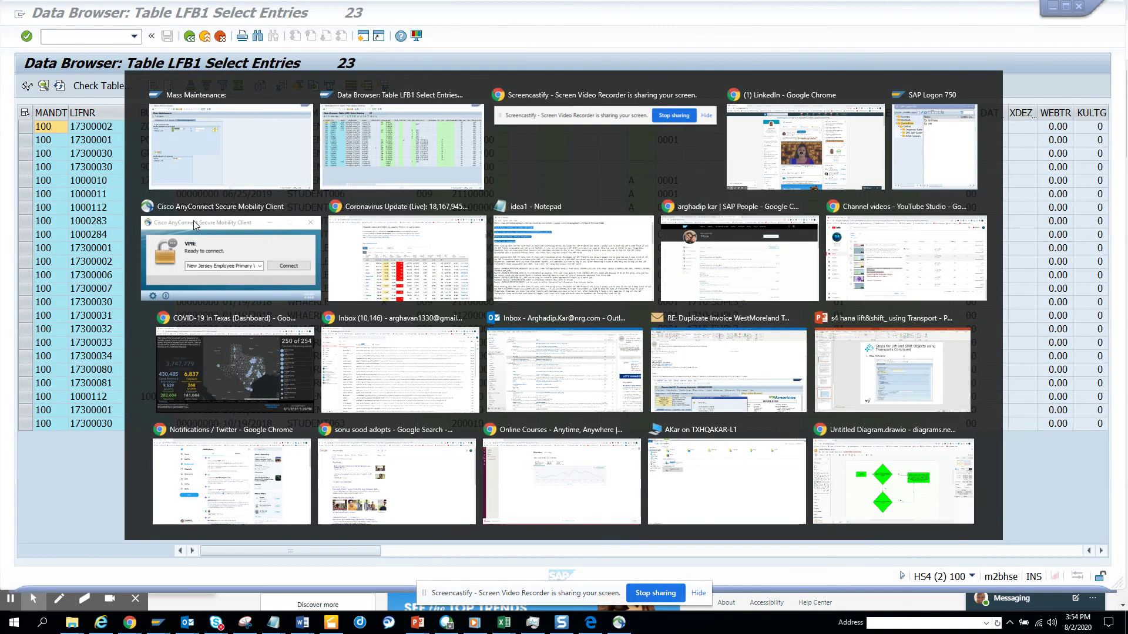